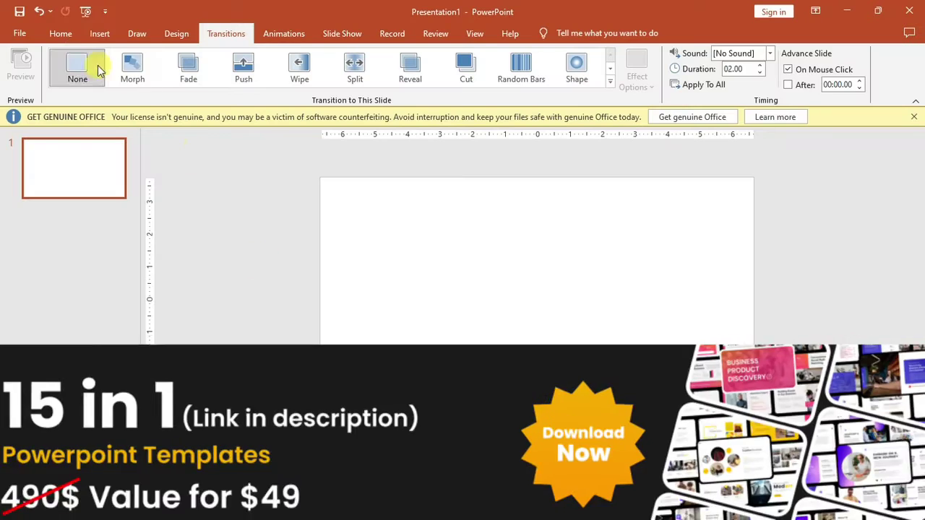
Step: Insert the purple night landscape picture from this computer onto the blank slide
click(70, 36)
click(100, 34)
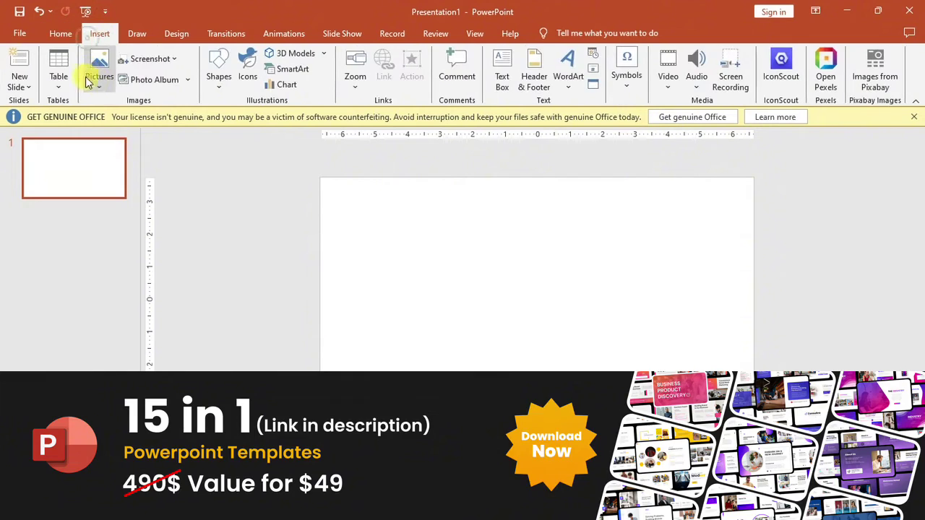
click(99, 72)
click(99, 118)
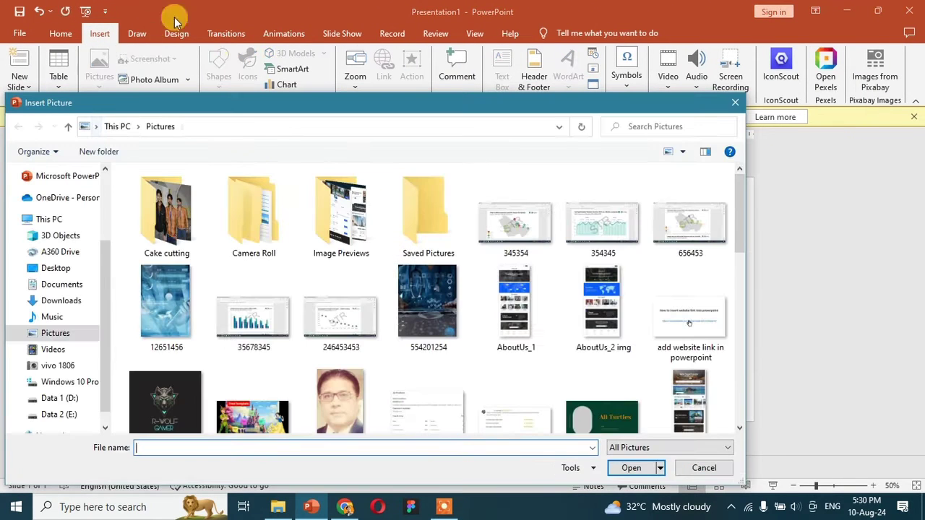
scroll(361, 289, down, 3)
click(502, 404)
click(622, 468)
click(268, 268)
scroll(381, 356, up, 1)
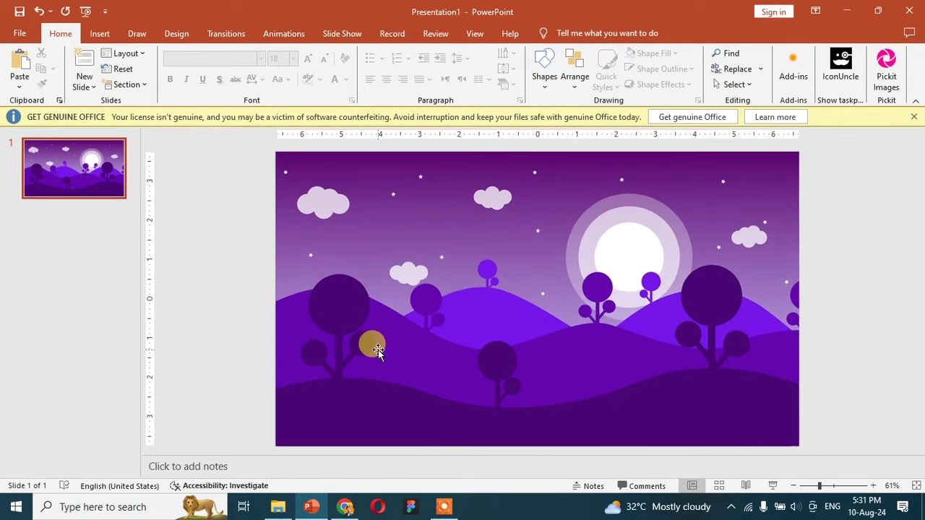
Step: Draw a blue freeform shape tracing the lower hills across the bottom of the slide
click(99, 33)
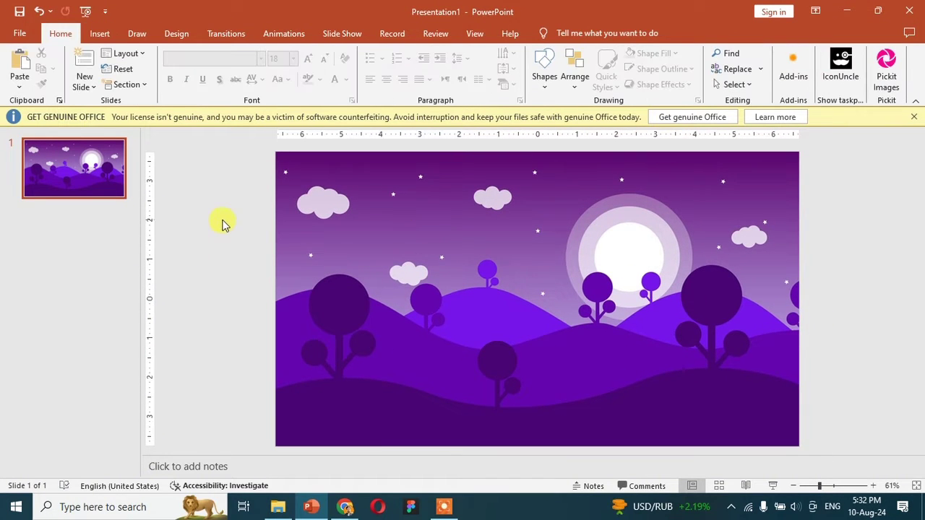
click(102, 36)
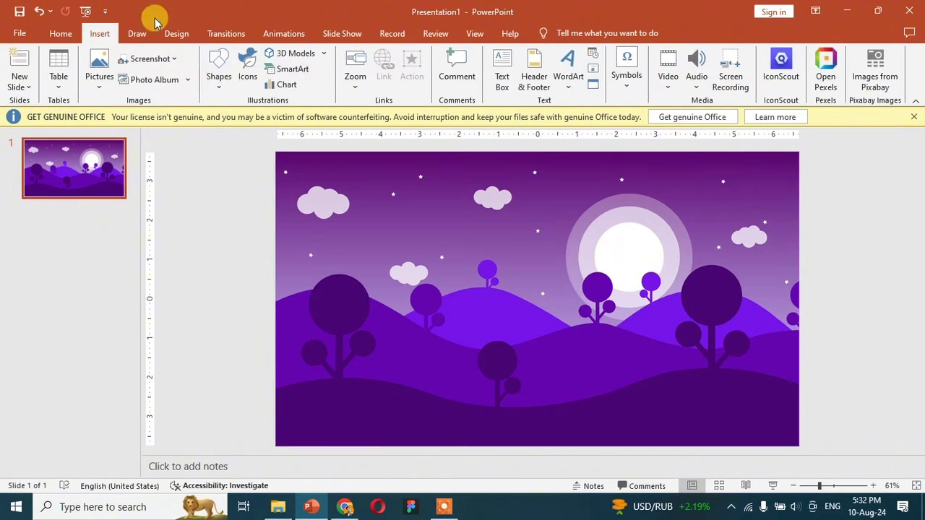
click(218, 78)
click(340, 157)
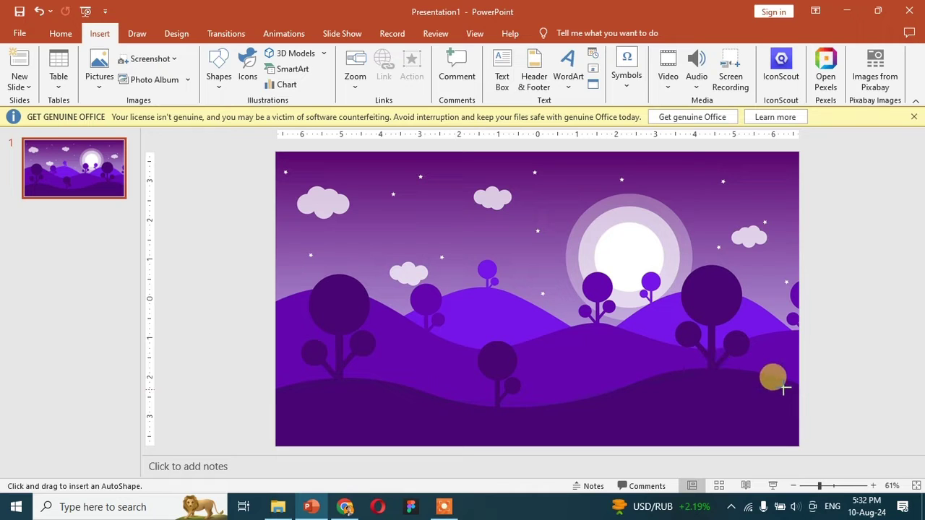
drag(801, 385, 802, 425)
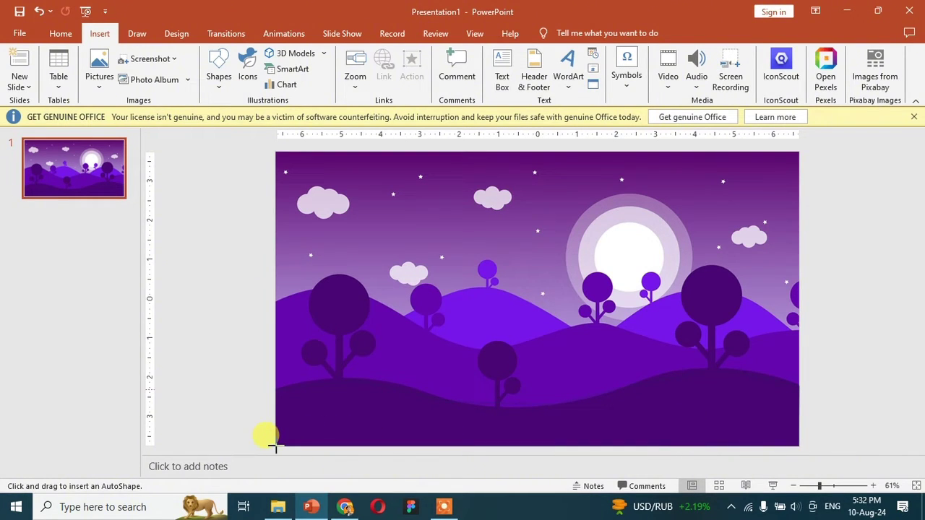
click(274, 389)
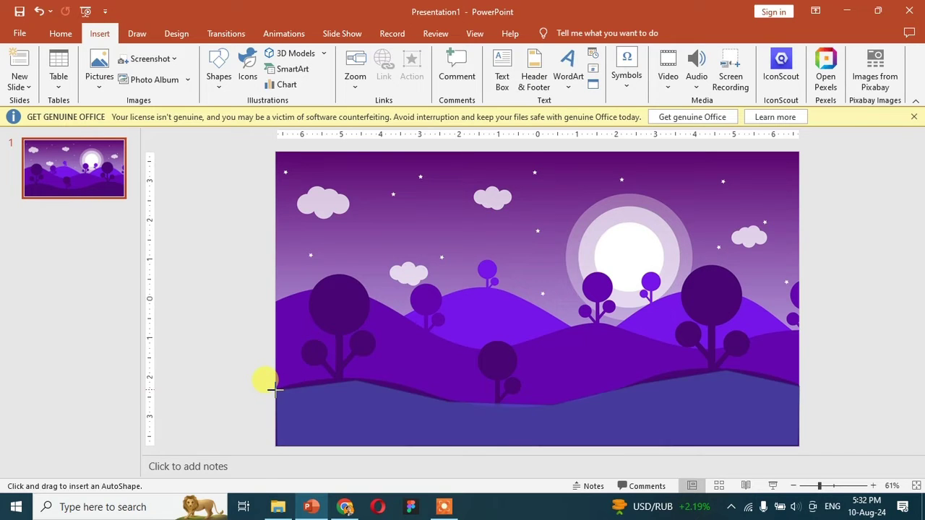
click(902, 288)
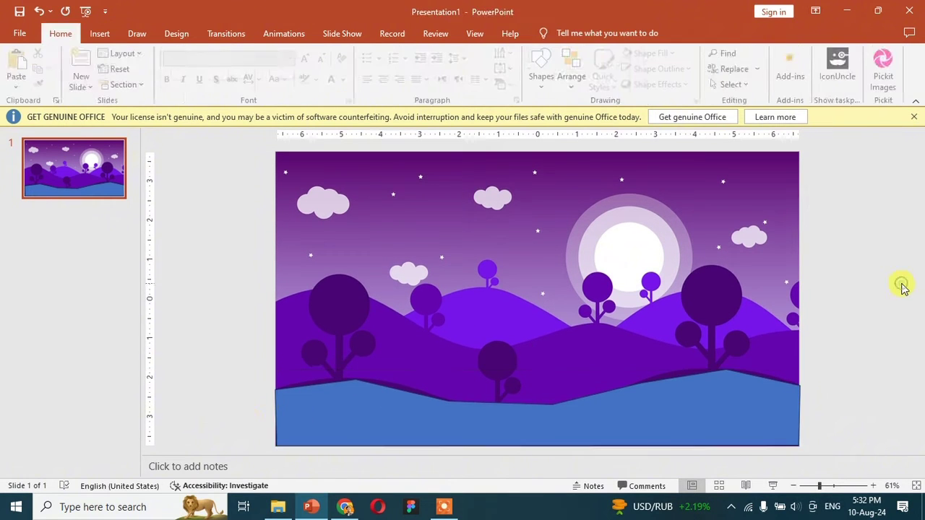
click(345, 427)
Step: Stretch the blue freeform past both slide edges to 13.67 inches wide
drag(273, 366, 268, 371)
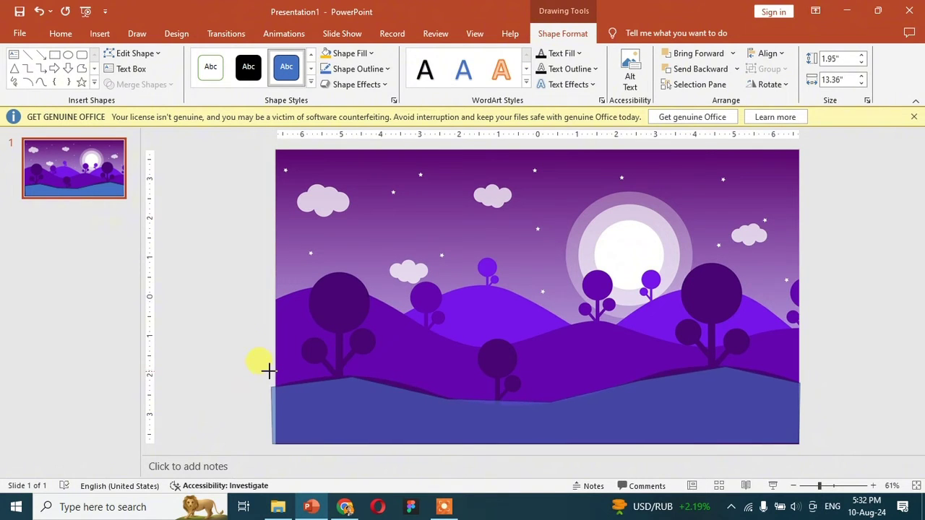
mouse_move(798, 362)
mouse_down()
mouse_move(785, 357)
mouse_move(809, 370)
mouse_up()
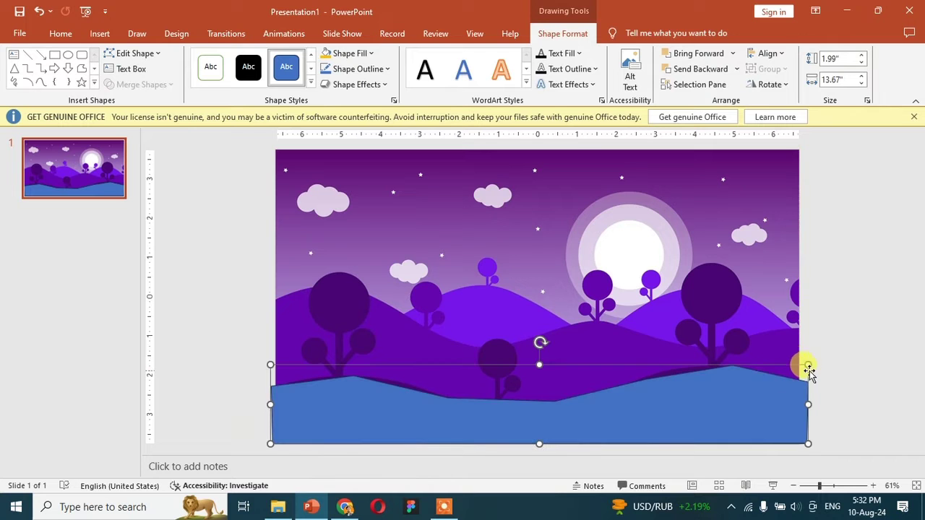
click(231, 279)
scroll(246, 401, up, 1)
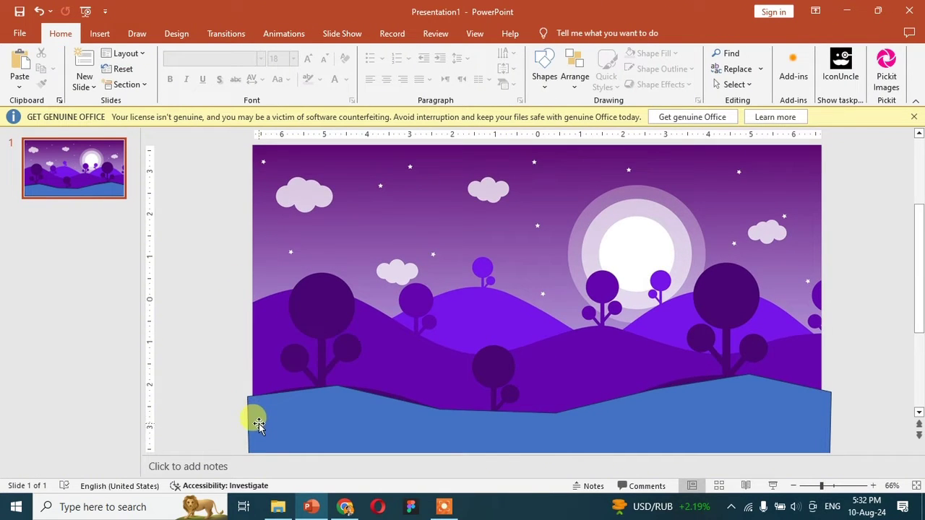
scroll(258, 426, up, 1)
Step: Bring up the Edit Shape options for the blue freeform on Shape Format
click(230, 387)
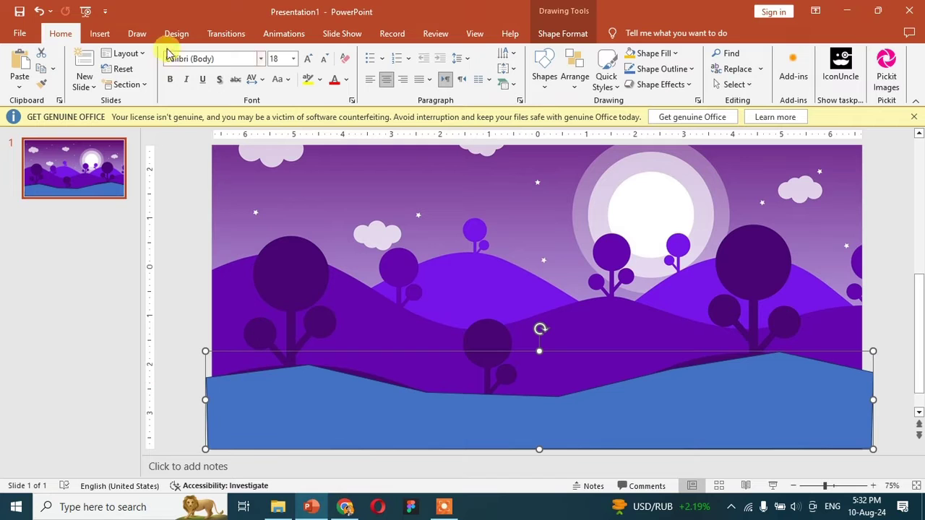
click(100, 33)
click(565, 34)
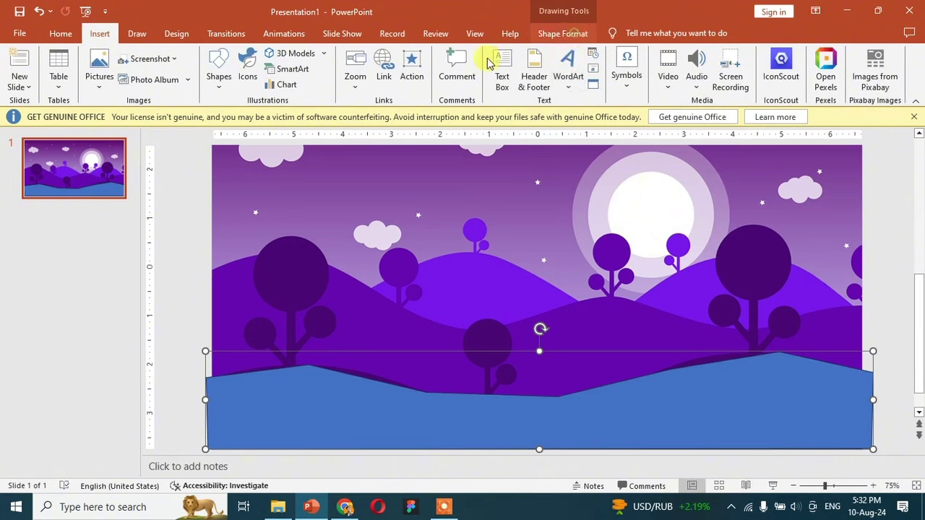
click(135, 54)
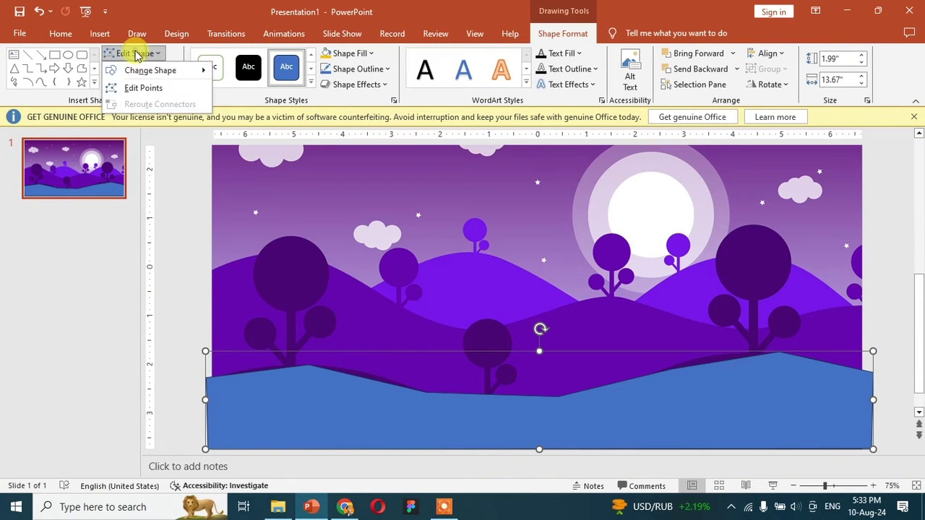
Step: In Edit Points mode, curve the left and middle of the top edge into smooth dips and bulges
click(141, 88)
drag(306, 365, 344, 382)
drag(274, 371, 254, 360)
drag(387, 383, 405, 365)
click(557, 394)
drag(592, 387, 628, 365)
Step: Round the right-end vertices into a gentle hump and finish point editing
click(672, 368)
mouse_move(706, 362)
mouse_down()
mouse_move(756, 353)
mouse_move(712, 365)
mouse_up()
click(780, 352)
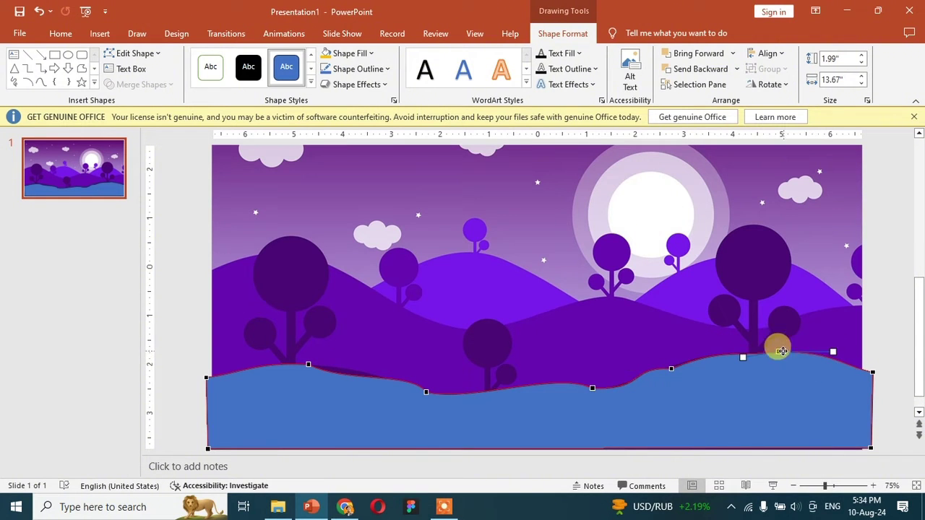
click(182, 329)
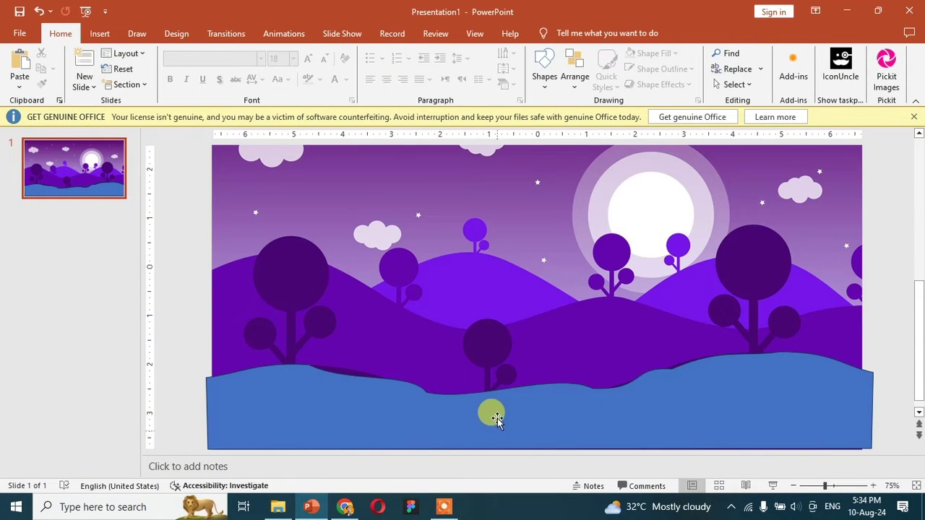
click(496, 419)
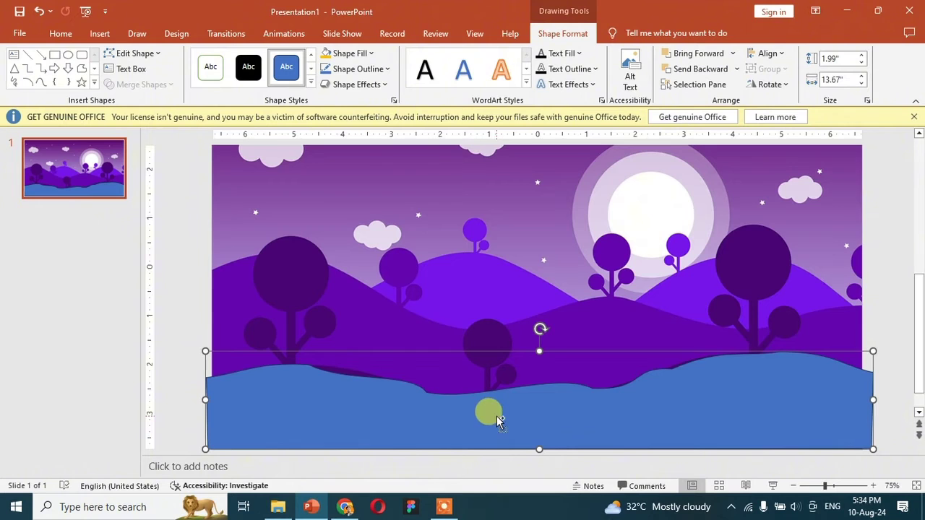
scroll(491, 416, down, 1)
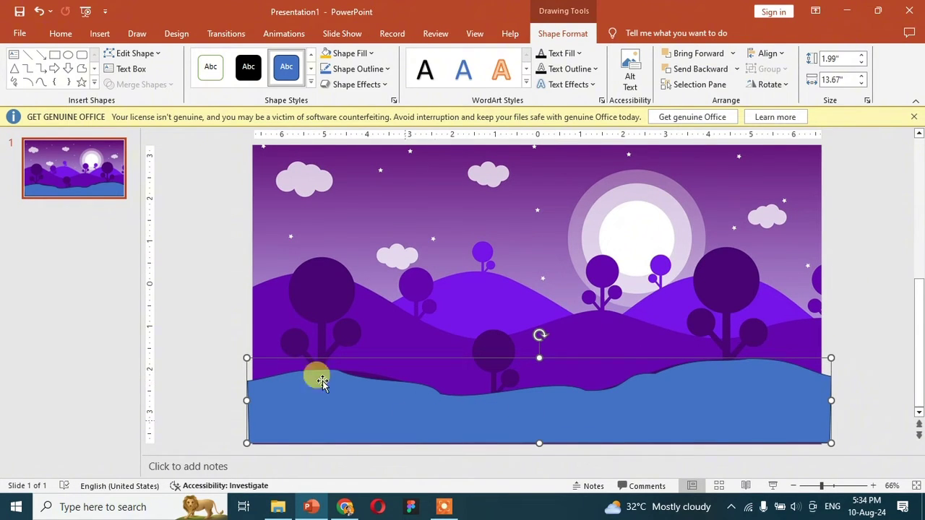
click(102, 34)
Step: Trim the wave's left overhang by subtracting a rectangle drawn over it
click(219, 69)
click(260, 116)
drag(186, 303, 253, 463)
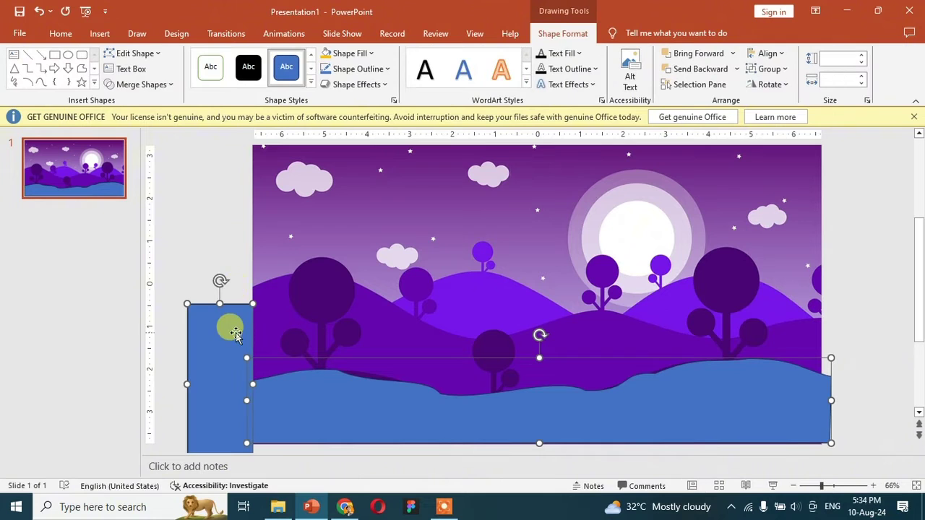
click(128, 85)
click(137, 165)
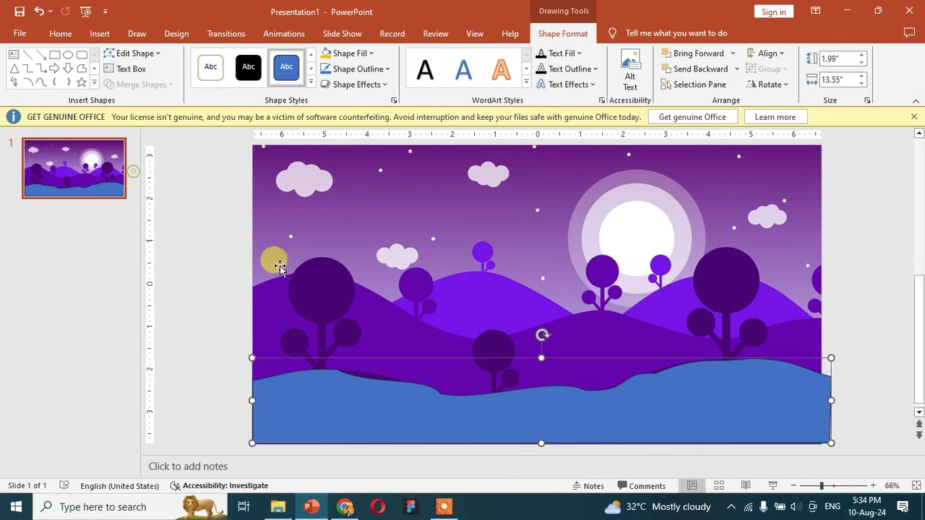
Step: Trim the wave's right overhang by subtracting a second rectangle drawn over it
click(98, 33)
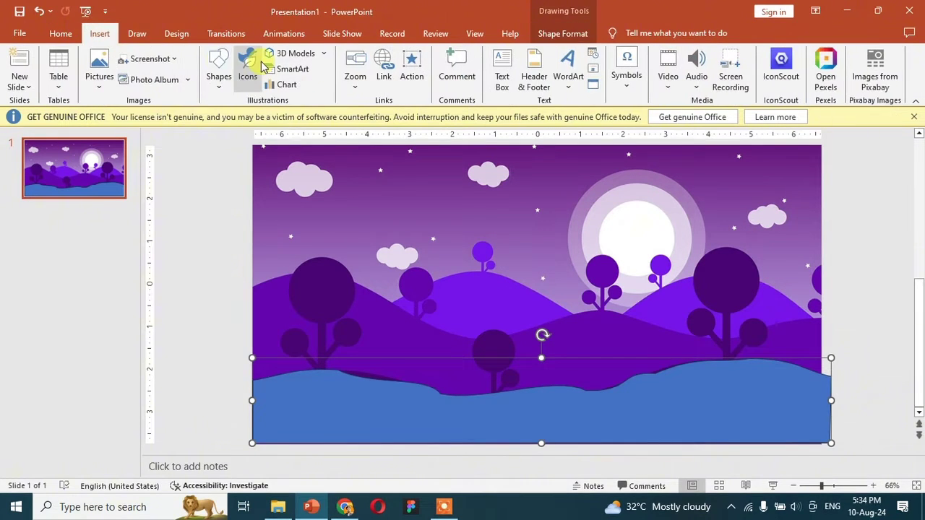
click(227, 76)
click(254, 117)
drag(879, 337, 820, 451)
shift+click(791, 412)
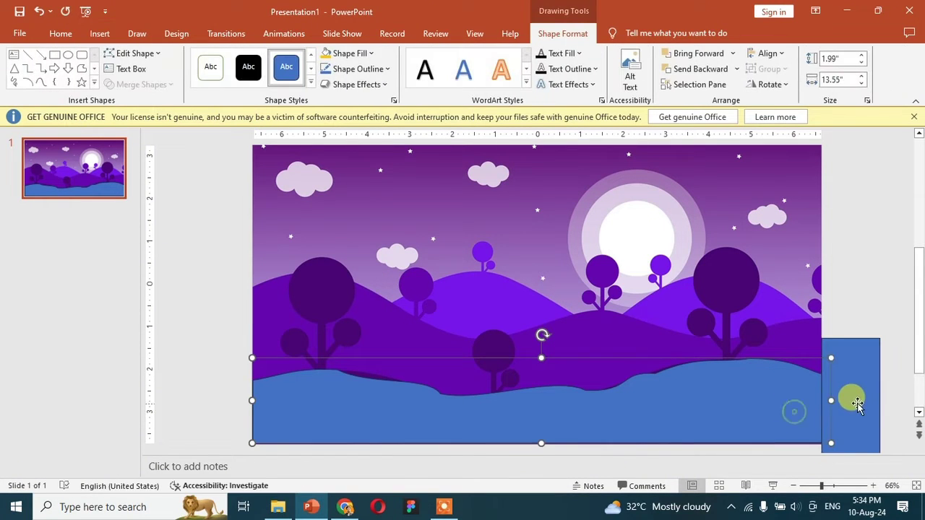
click(155, 84)
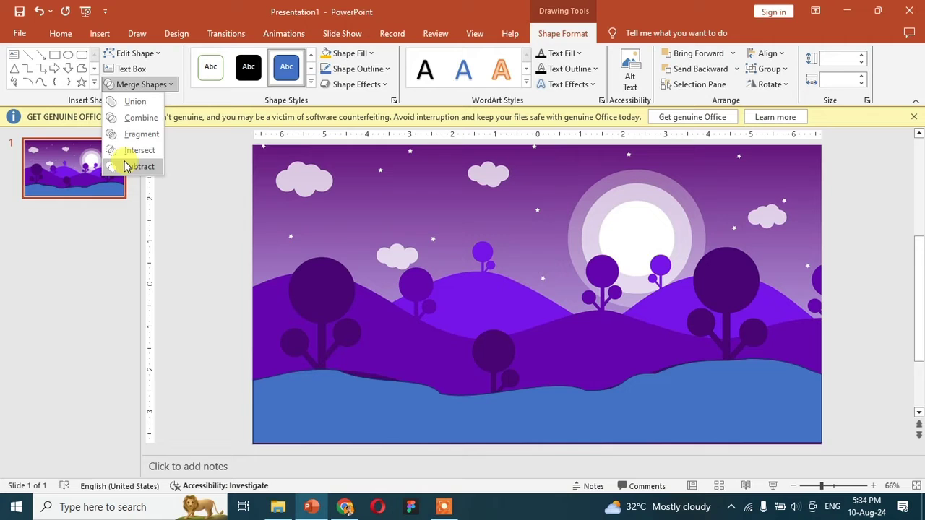
click(128, 166)
Step: Raise the blue wave higher on the slide and set its outline to No Outline
drag(533, 351, 547, 322)
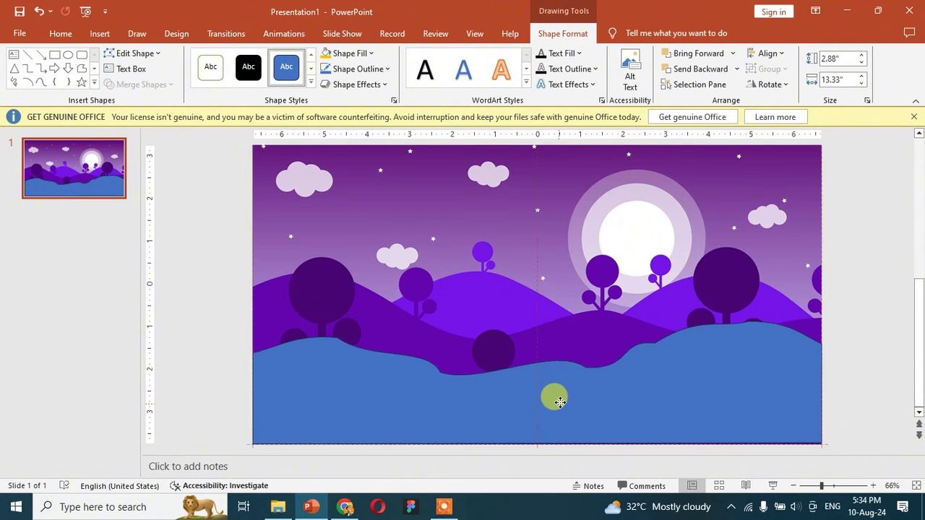
right_click(562, 406)
click(642, 427)
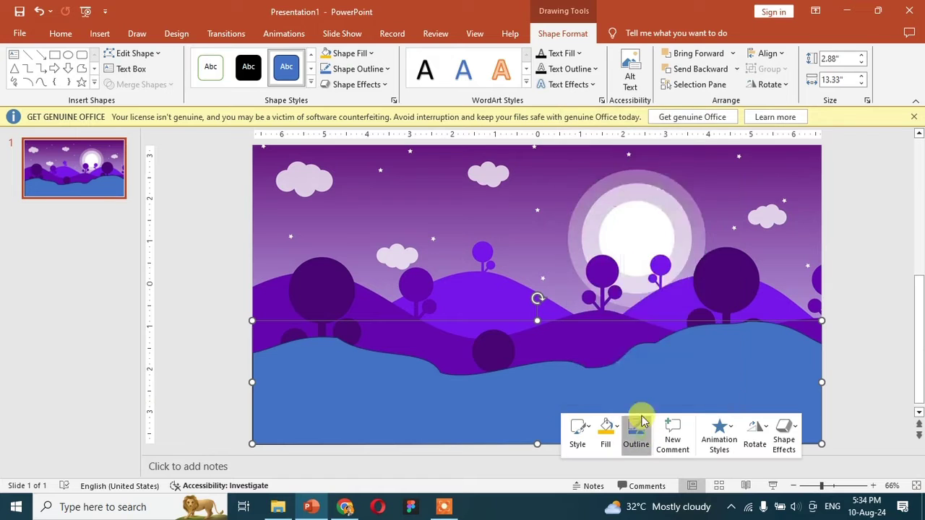
click(648, 323)
click(872, 271)
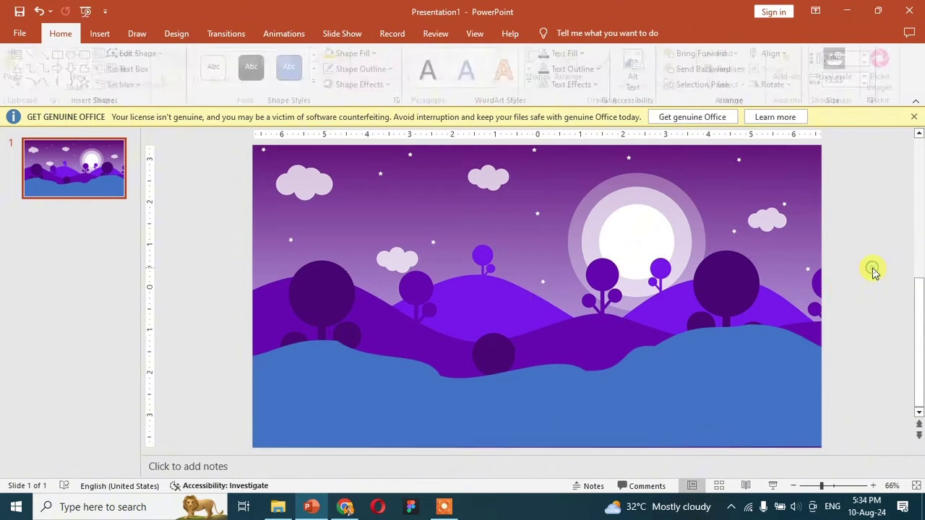
click(535, 406)
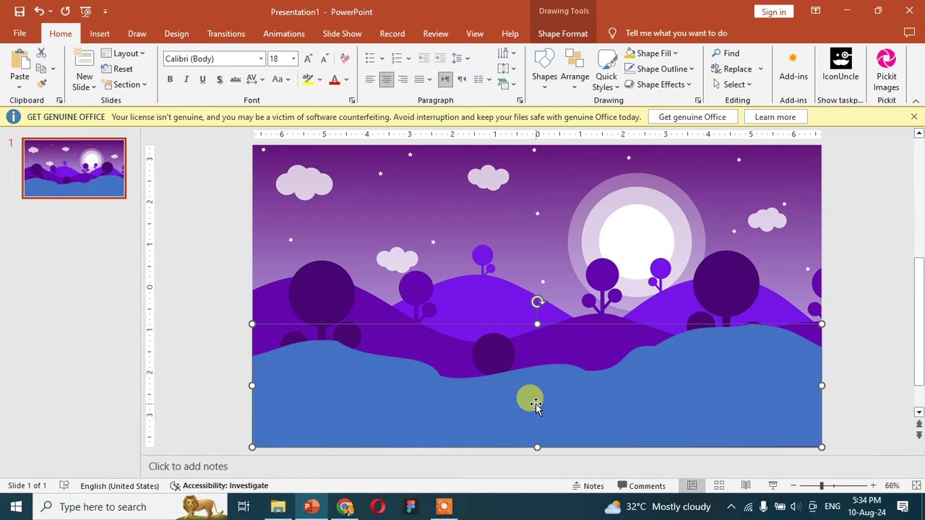
Step: Raise the wave, fill it dark blue-grey, and flip it
drag(537, 408, 516, 328)
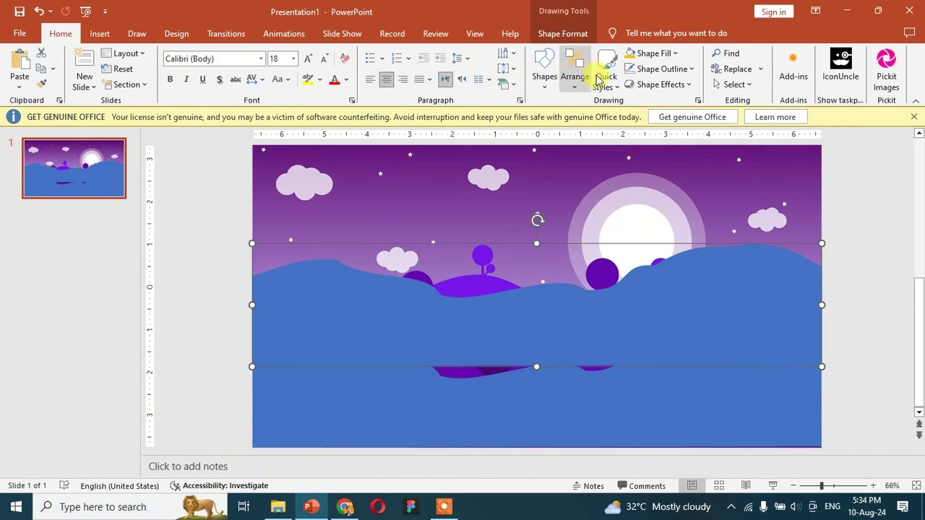
click(652, 54)
click(661, 149)
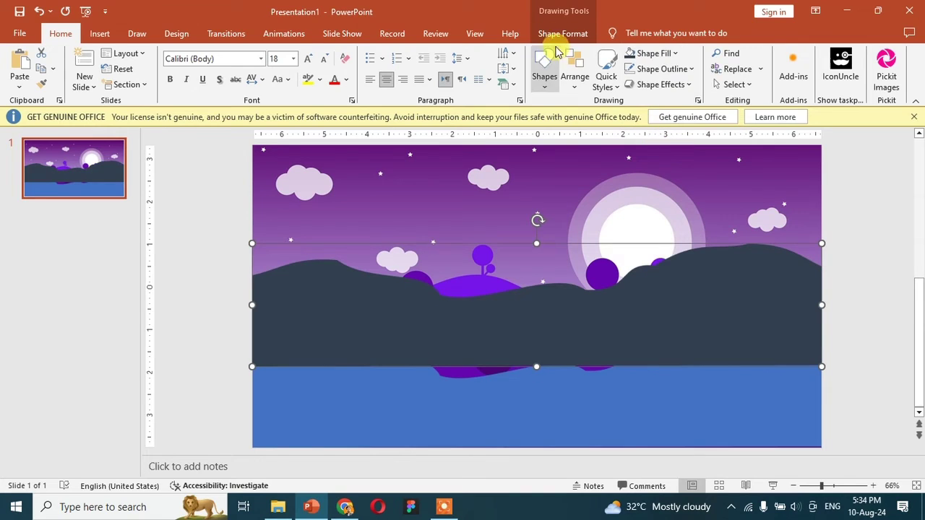
click(578, 34)
click(767, 86)
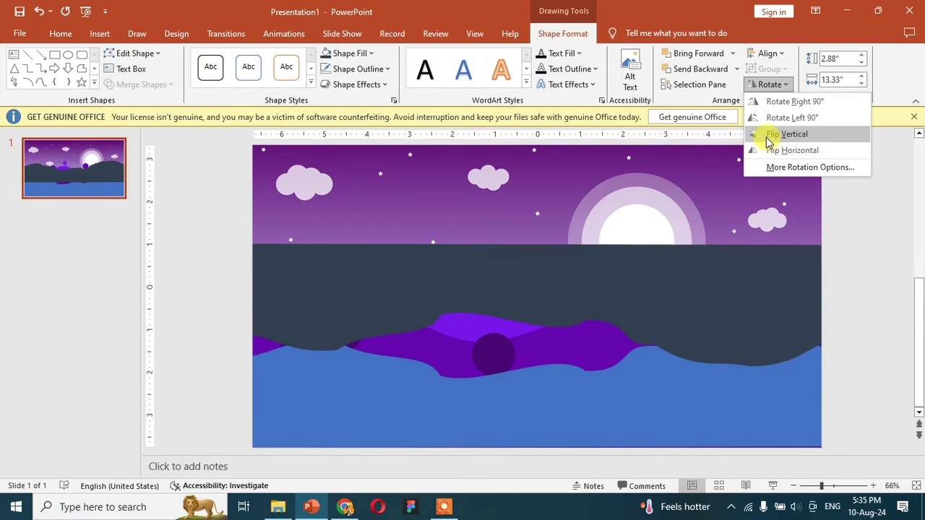
click(781, 150)
Step: Flip the grey hill horizontally and stretch it to 5.23 inches tall, reaching the slide bottom
drag(720, 284, 665, 372)
drag(535, 325, 538, 273)
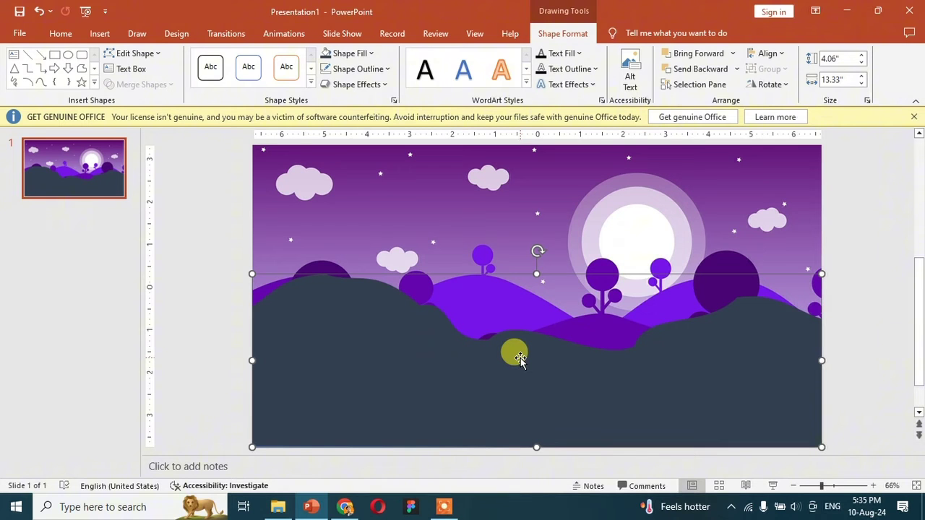
drag(523, 363, 520, 359)
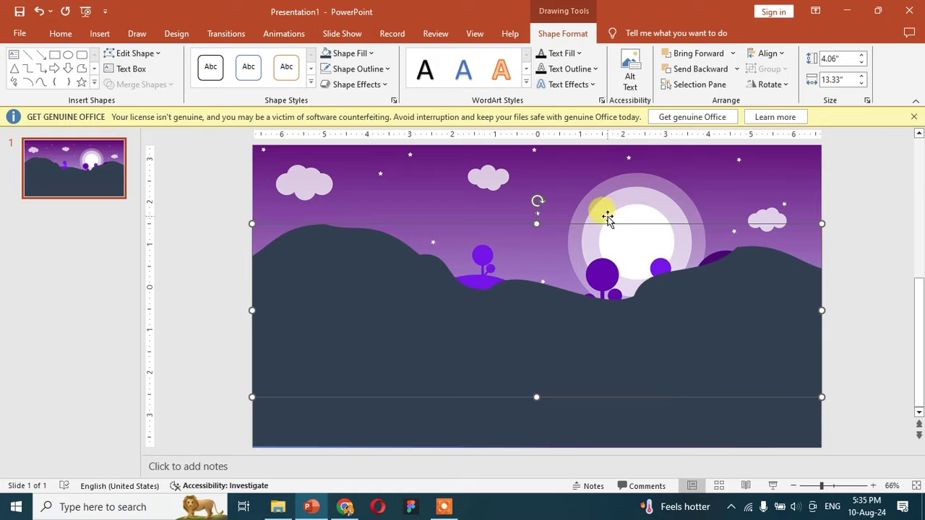
right_click(330, 277)
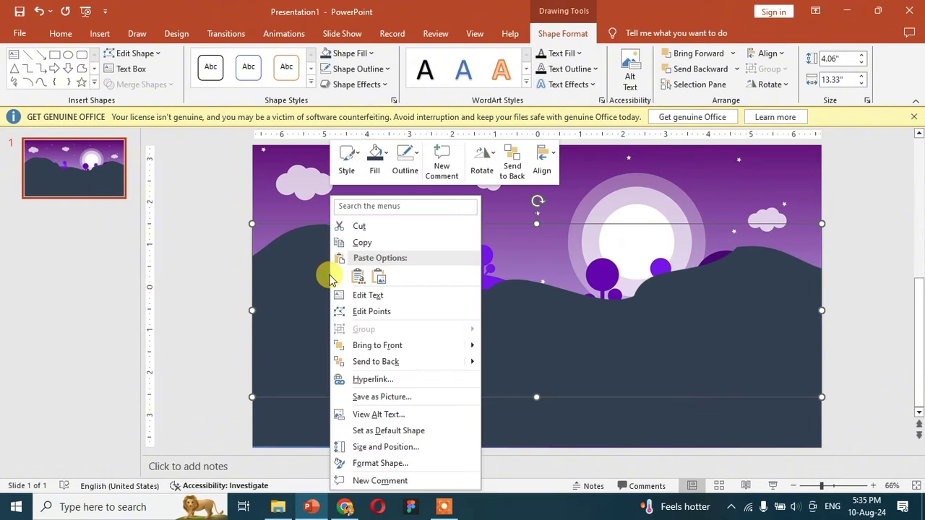
click(768, 84)
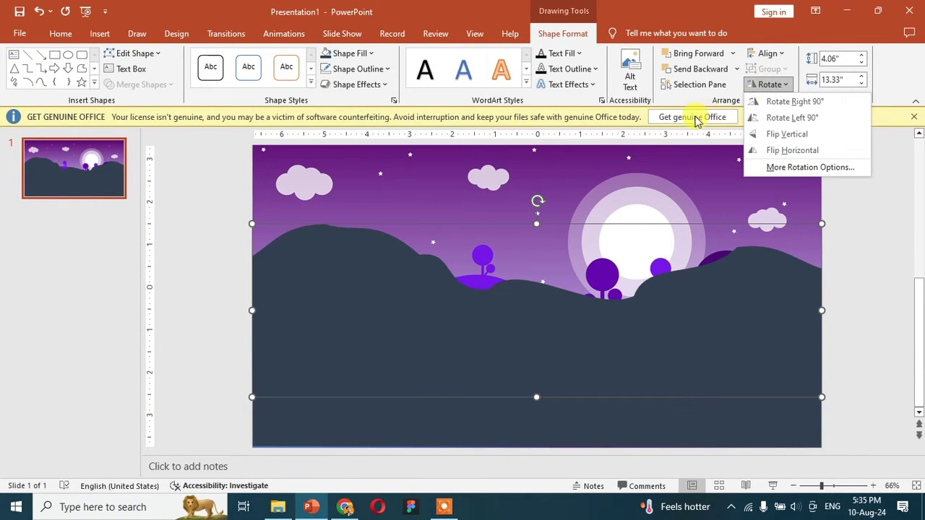
click(755, 150)
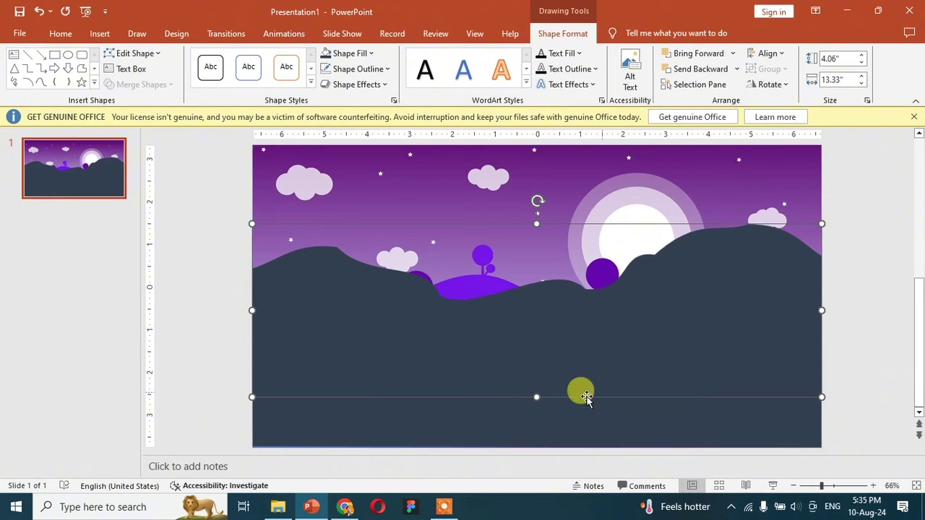
drag(535, 394, 534, 448)
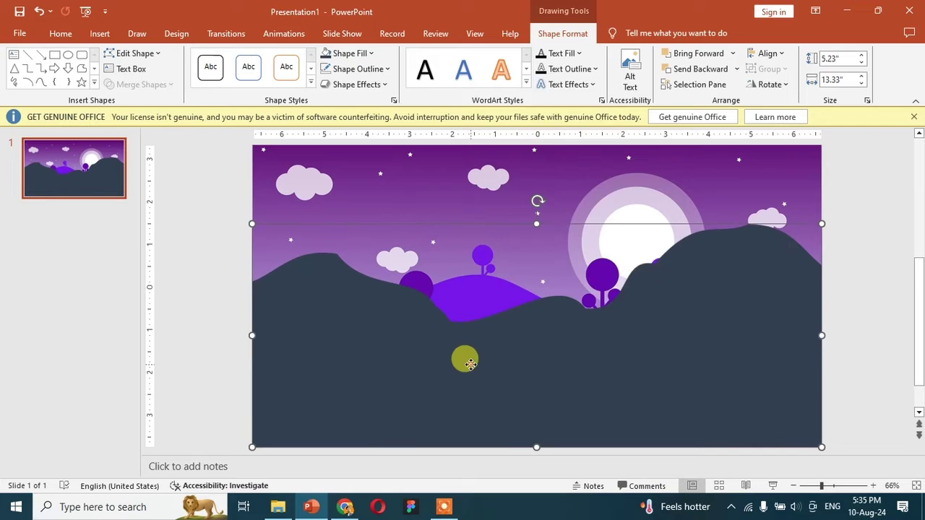
Step: Fill the hill light blue-grey and send the hills to the back to reorder layers
right_click(471, 365)
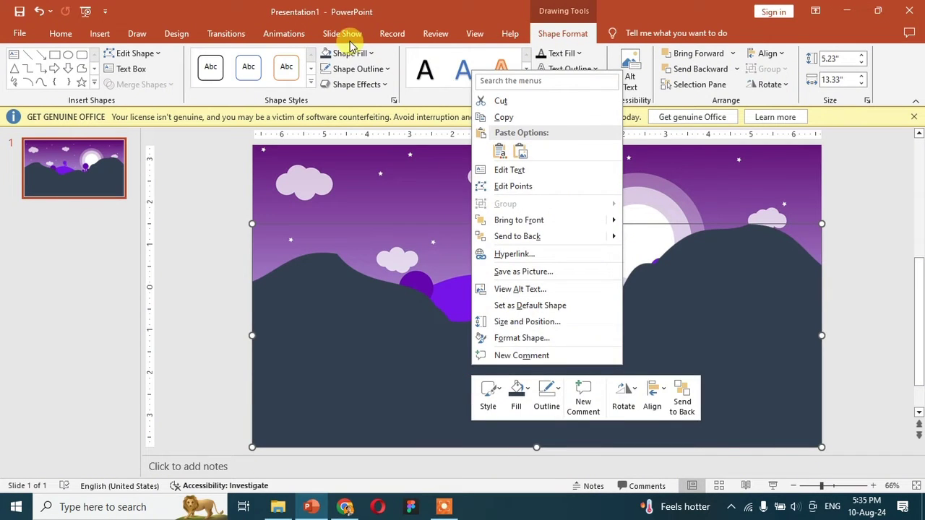
click(350, 54)
click(366, 135)
right_click(466, 351)
click(506, 218)
right_click(481, 372)
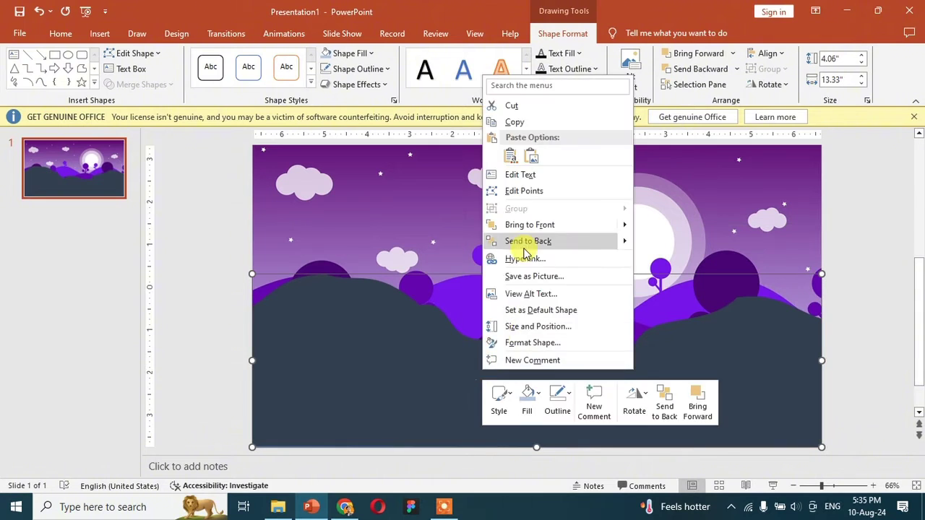
click(524, 246)
right_click(479, 386)
click(515, 259)
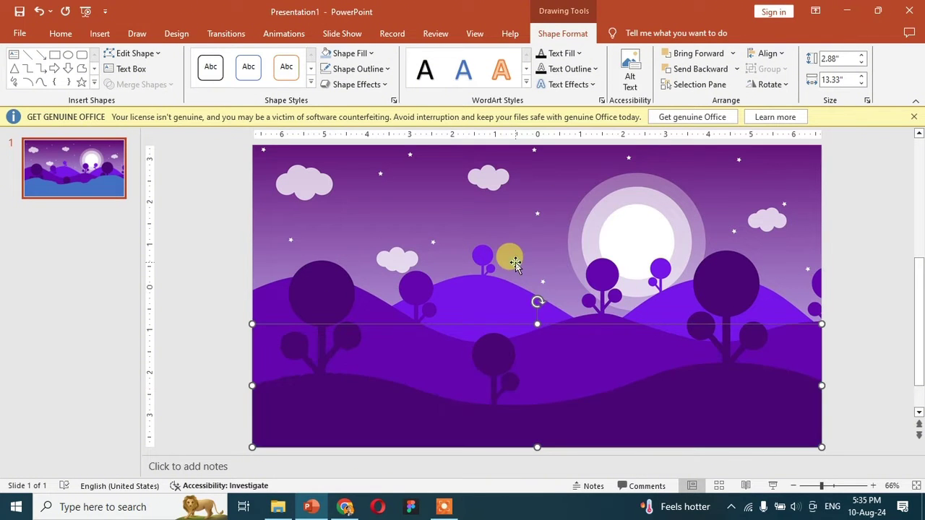
Step: Move the purple picture off to the right and restack the light-blue hill behind the dark hill
click(514, 261)
click(361, 271)
drag(371, 218, 649, 249)
right_click(462, 404)
click(491, 270)
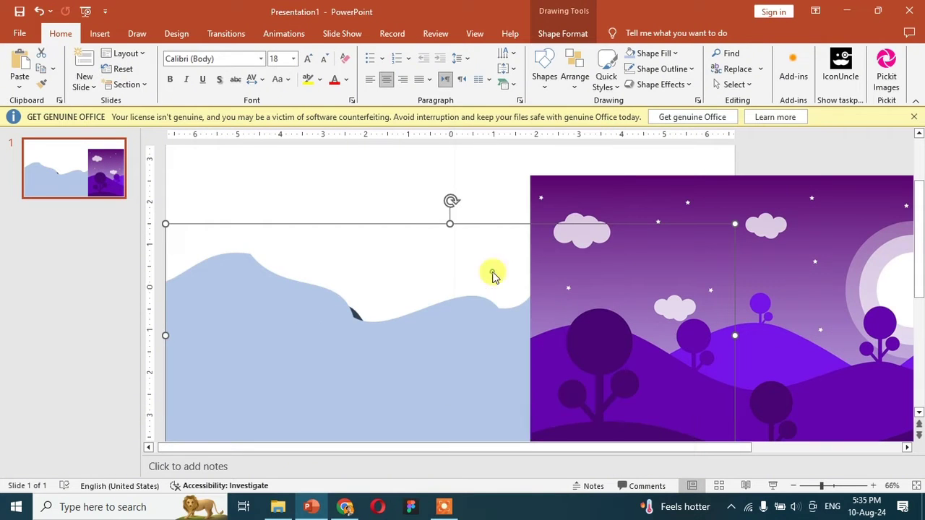
click(345, 371)
right_click(354, 379)
click(374, 248)
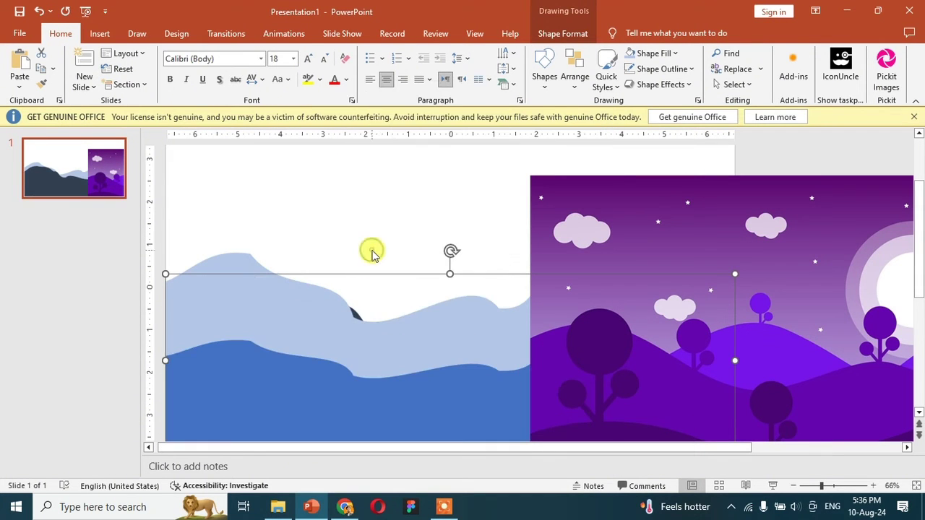
right_click(377, 327)
click(422, 198)
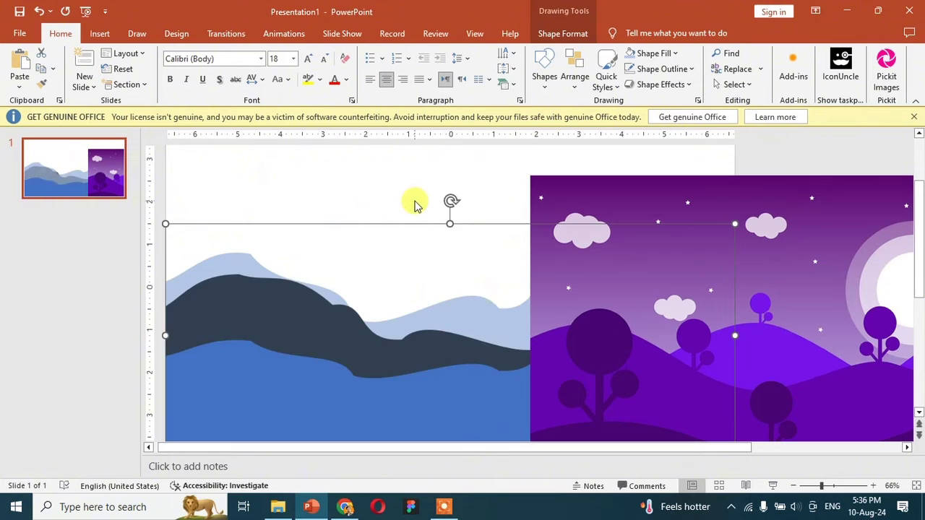
Step: Place the purple landscape picture beside the slide on its right
click(407, 190)
scroll(407, 312, down, 2)
click(515, 309)
drag(571, 341, 727, 295)
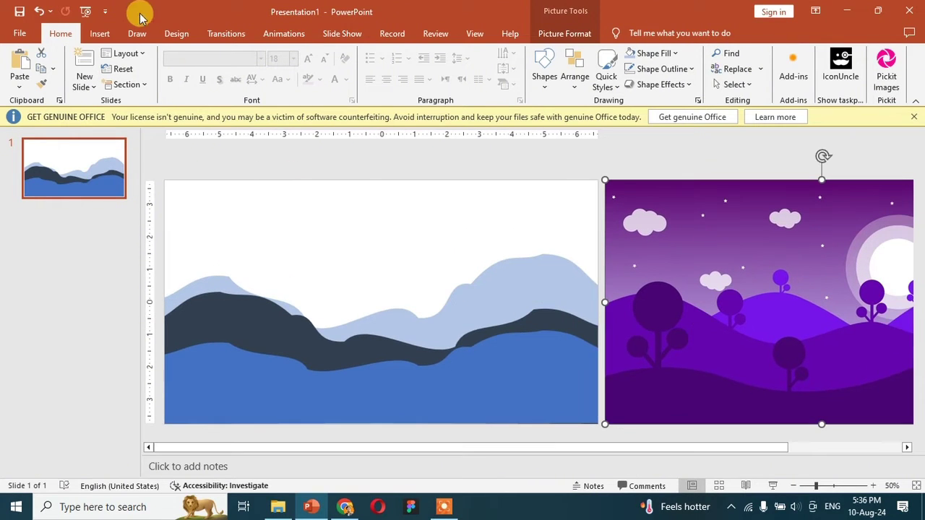
Step: Insert a black tree icon found by searching 'tree' in the icon library
click(94, 34)
click(252, 71)
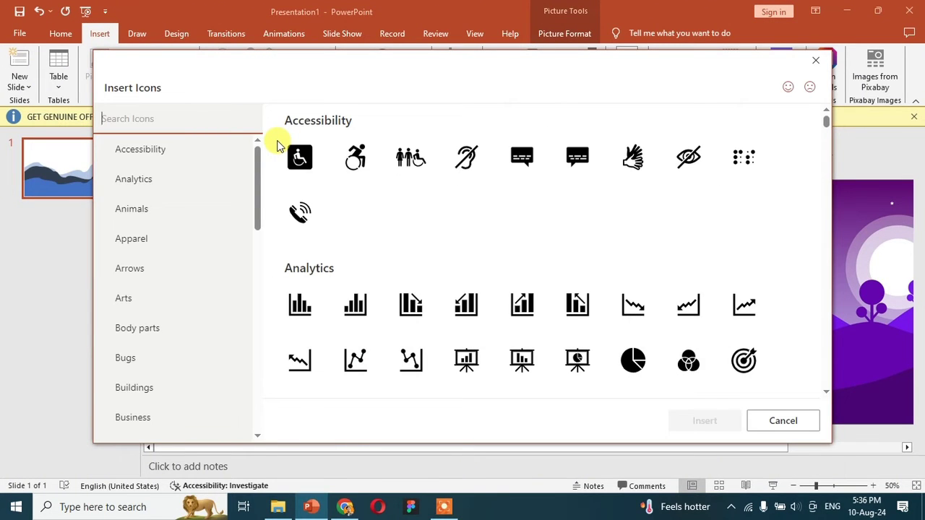
text(tree)
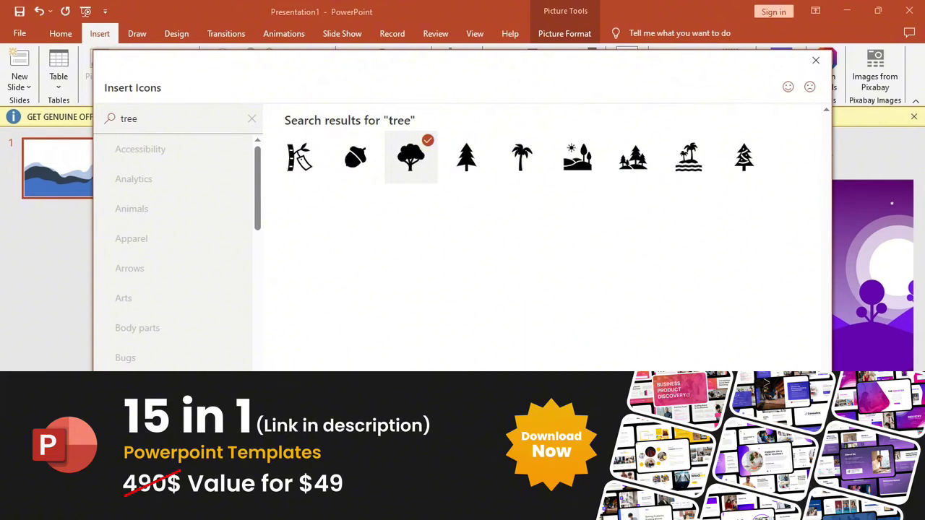
click(688, 415)
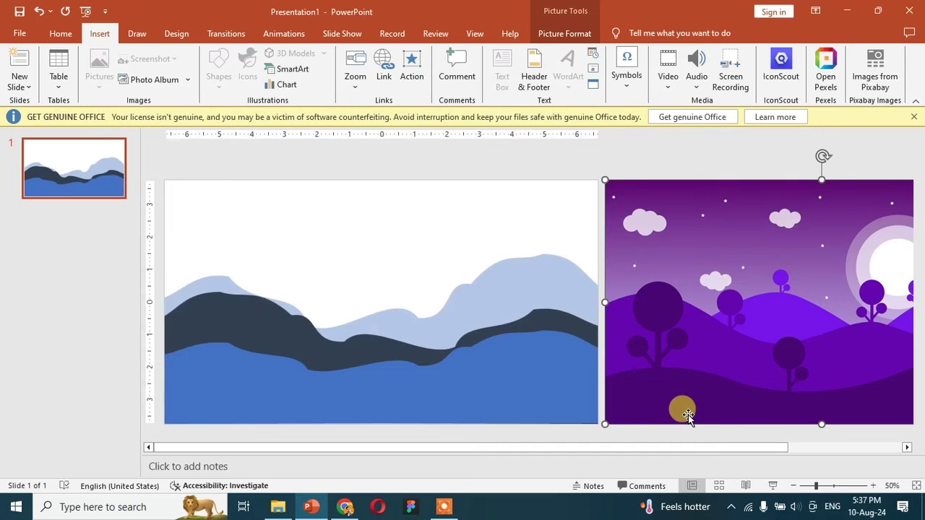
Step: Position the tree icons on the hills at left, centre and right, undoing one misplaced move
drag(380, 296, 295, 300)
drag(269, 330, 413, 331)
key(ctrl+z)
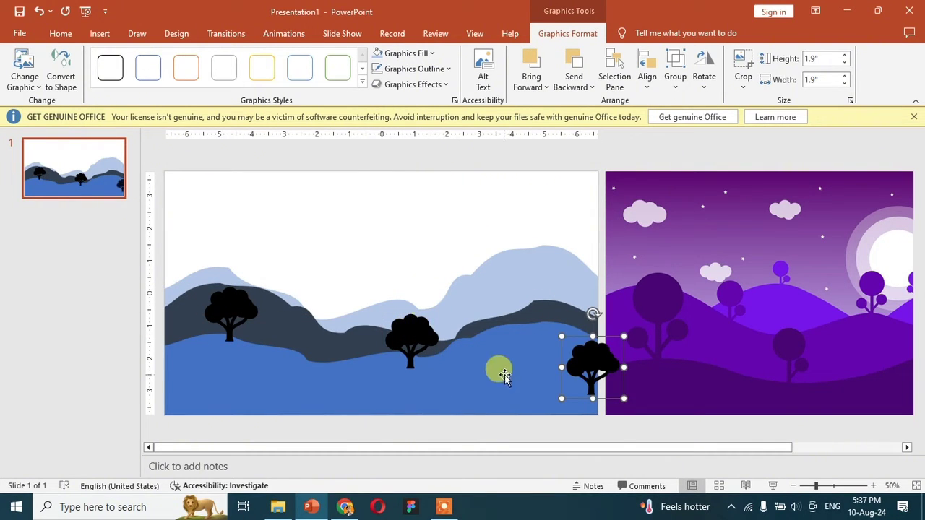
drag(586, 364, 562, 325)
click(674, 308)
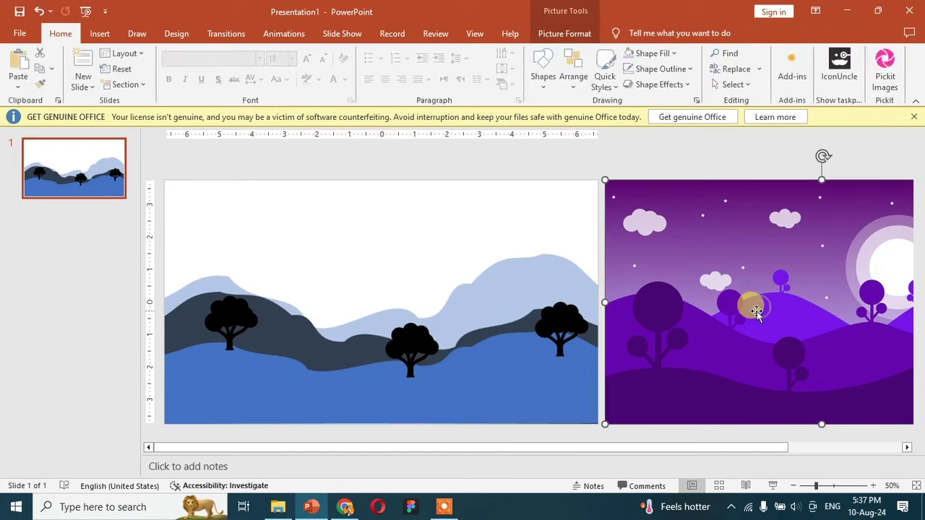
ctrl+scroll(722, 312, down, 3)
click(627, 315)
Step: Enlarge the right tree, shrink the middle one, and group all three trees with the blue wave
drag(609, 295, 593, 280)
click(553, 319)
drag(554, 308, 549, 331)
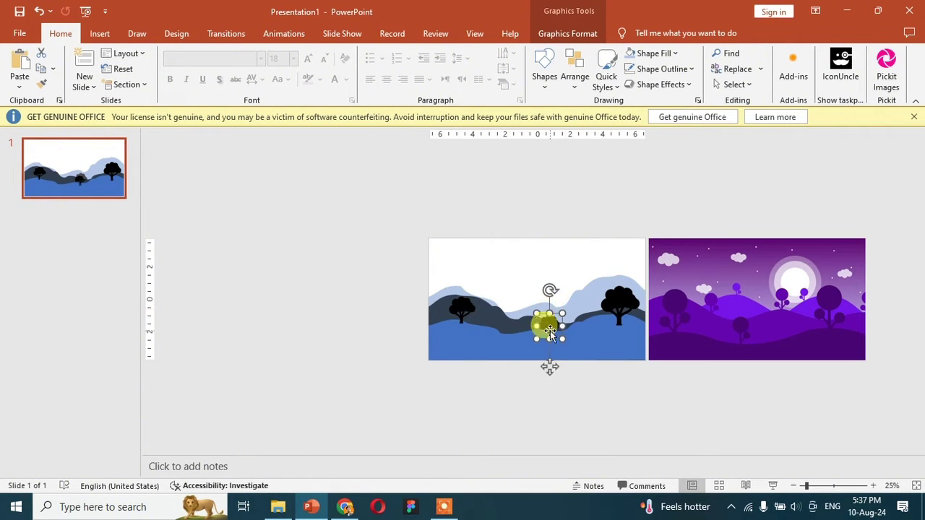
click(572, 355)
shift+click(551, 329)
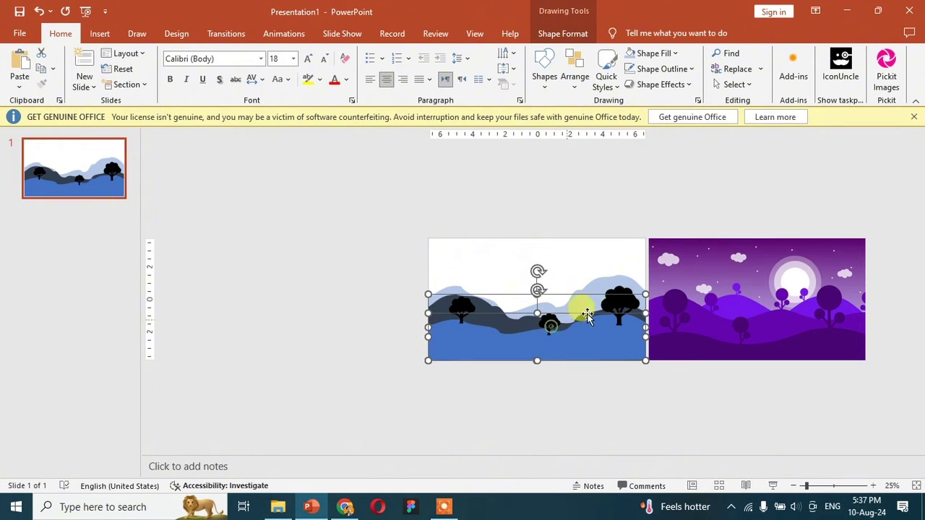
shift+click(599, 296)
shift+click(446, 306)
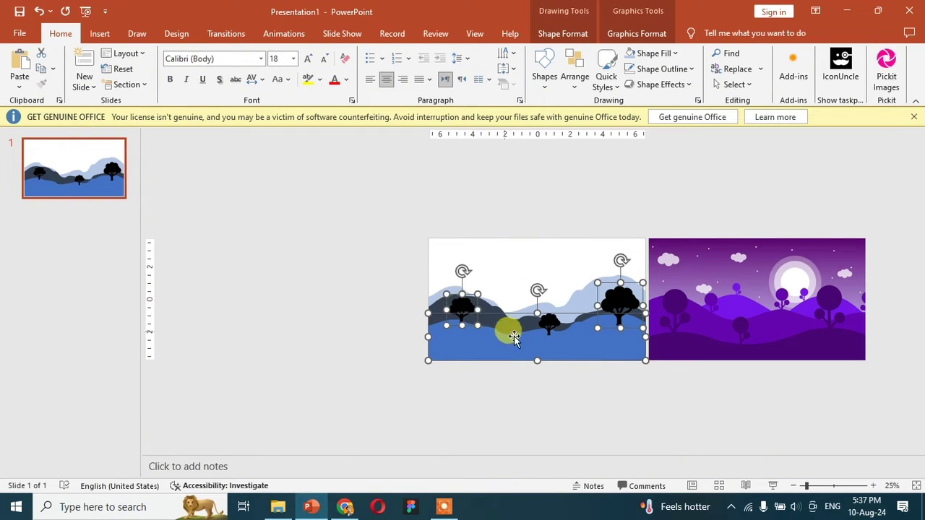
right_click(544, 327)
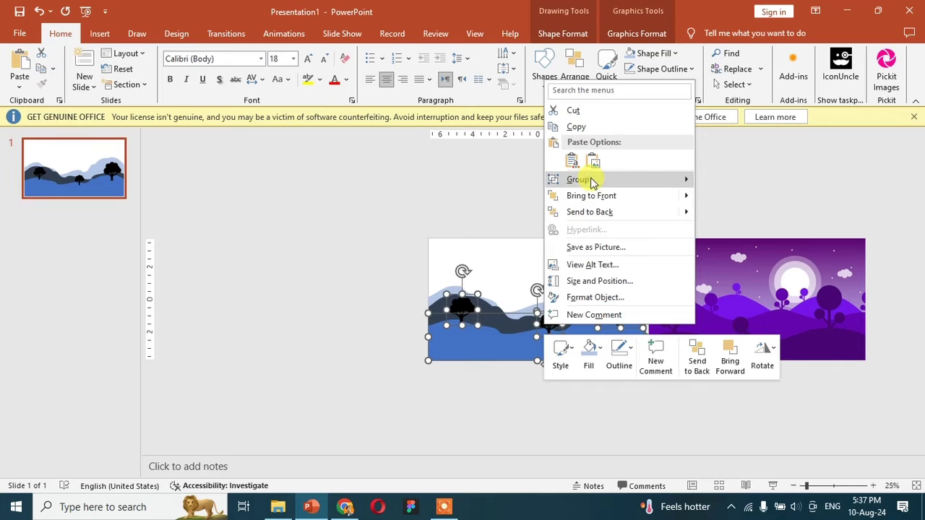
mouse_move(591, 182)
click(726, 180)
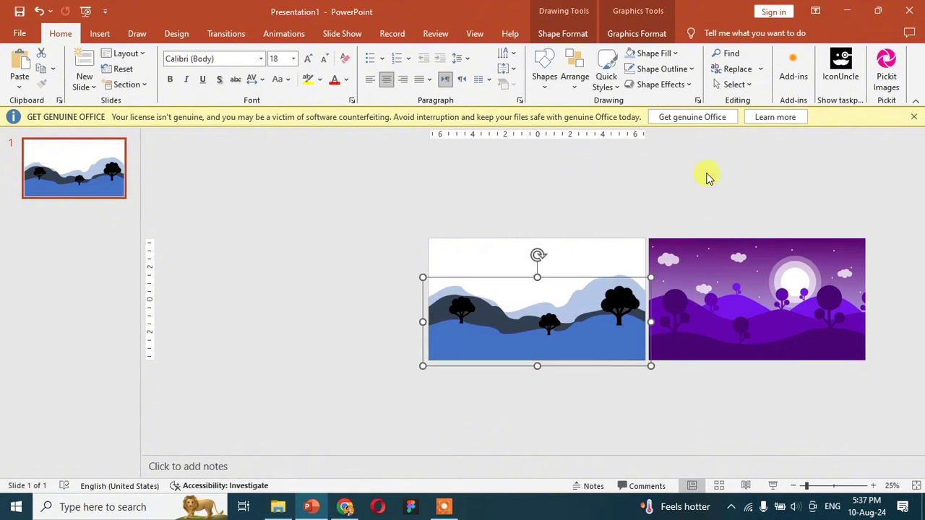
Step: Move the wave-and-trees group up and left, then eyedrop a fill colour from the purple picture
click(496, 304)
click(498, 347)
drag(498, 347, 473, 275)
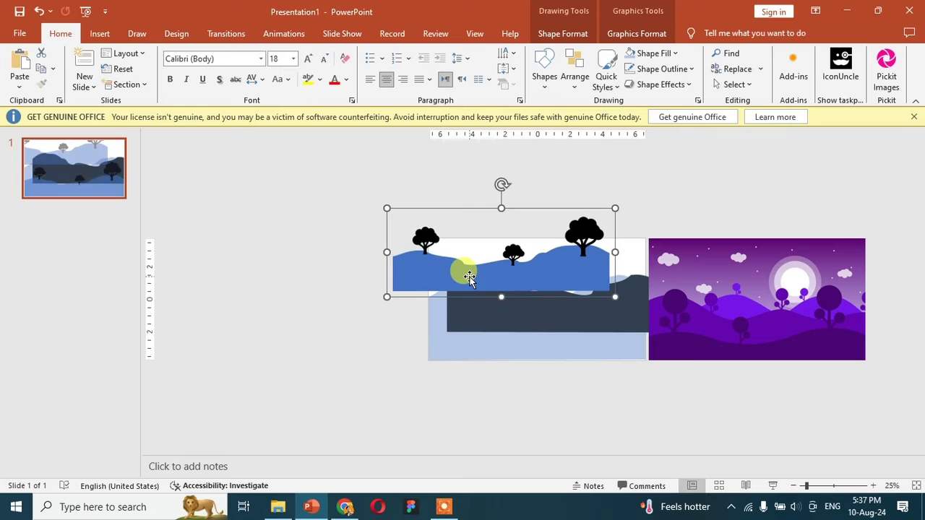
click(654, 55)
click(658, 255)
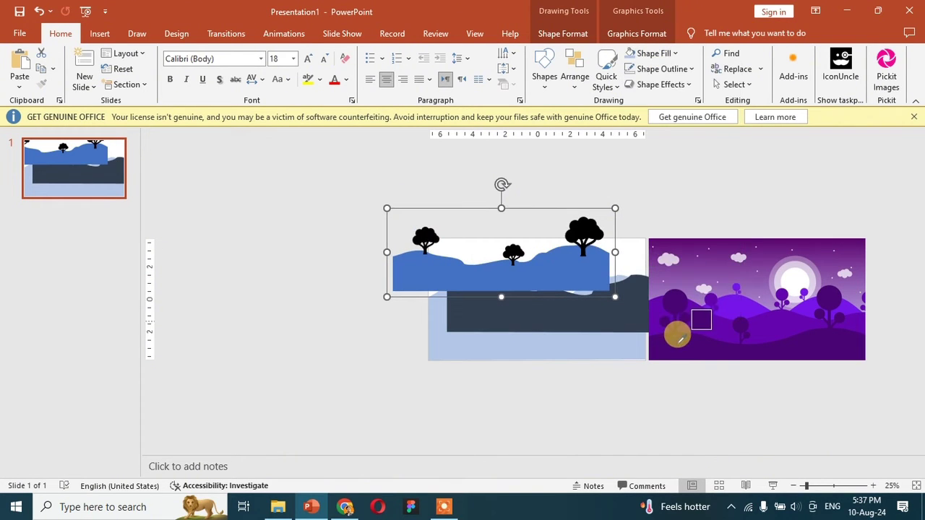